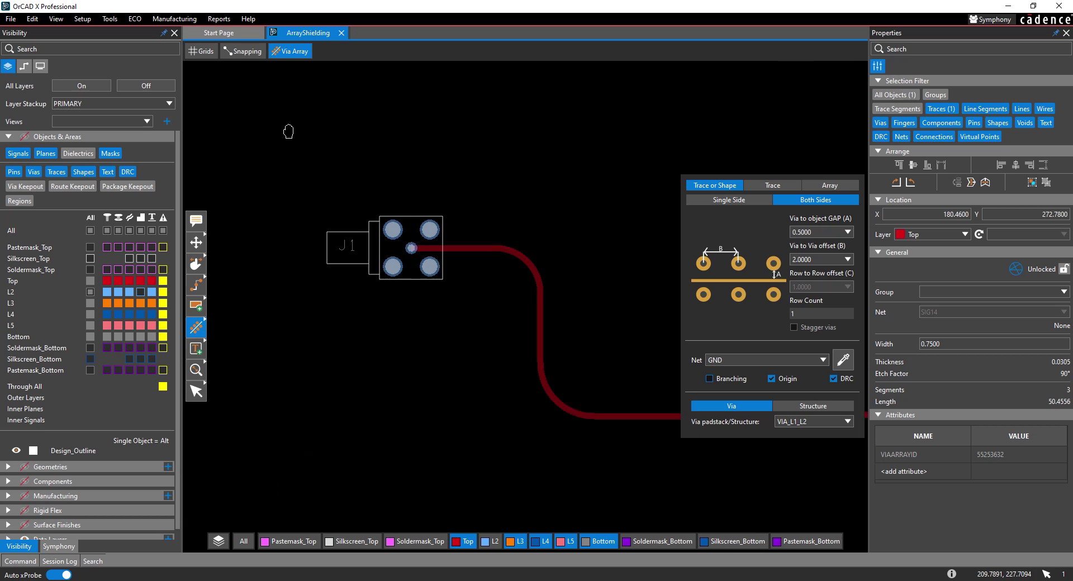
Step: Set the trace via array to Surrounding with a row count of 2 and staggered vias
mouse_move(528, 222)
middle_mouse_down()
mouse_move(309, 149)
mouse_move(228, 167)
middle_mouse_up()
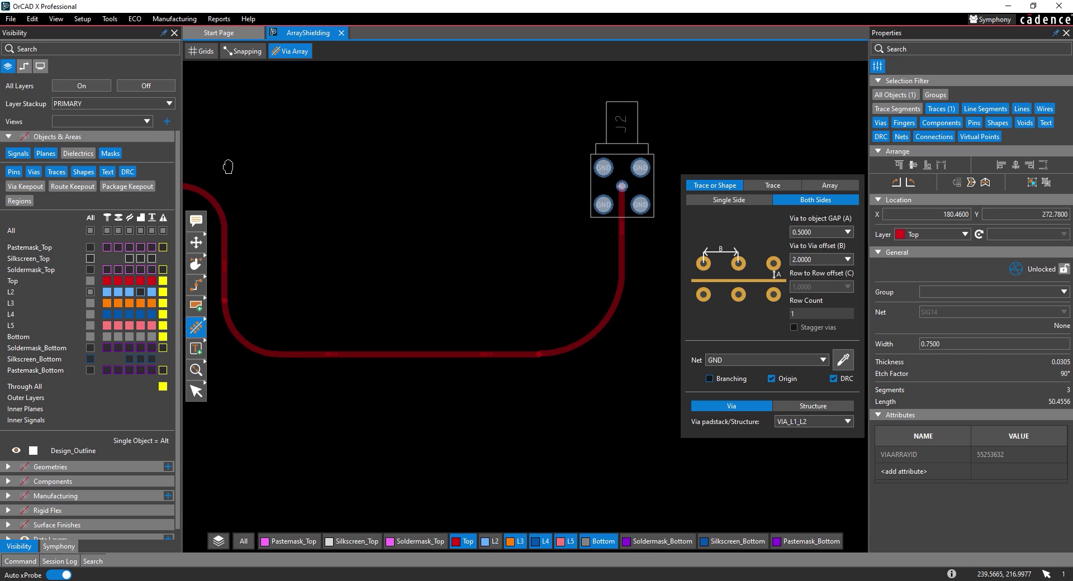
left_click(797, 187)
left_click(779, 240)
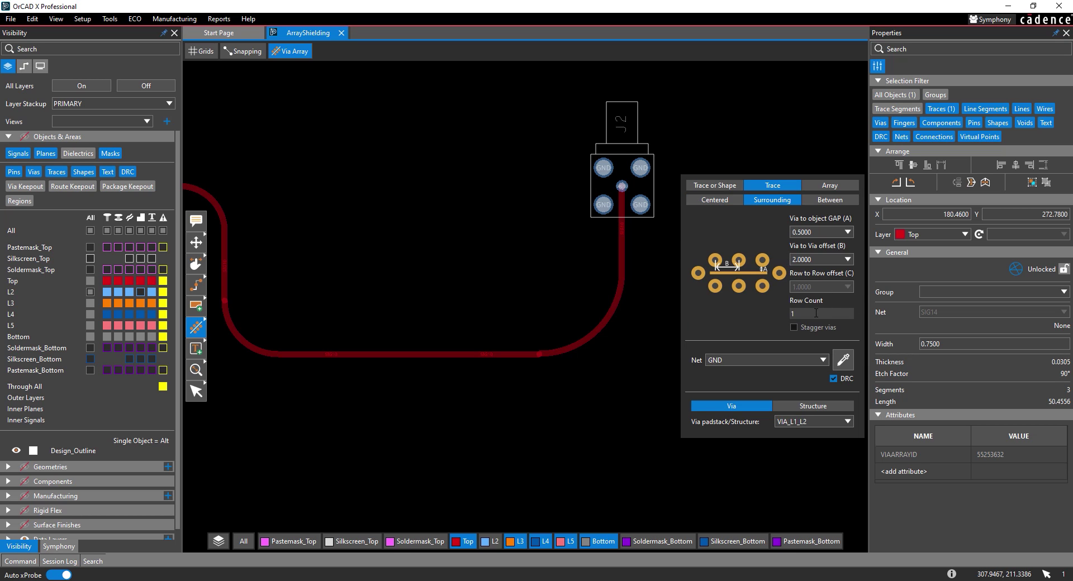
type("2")
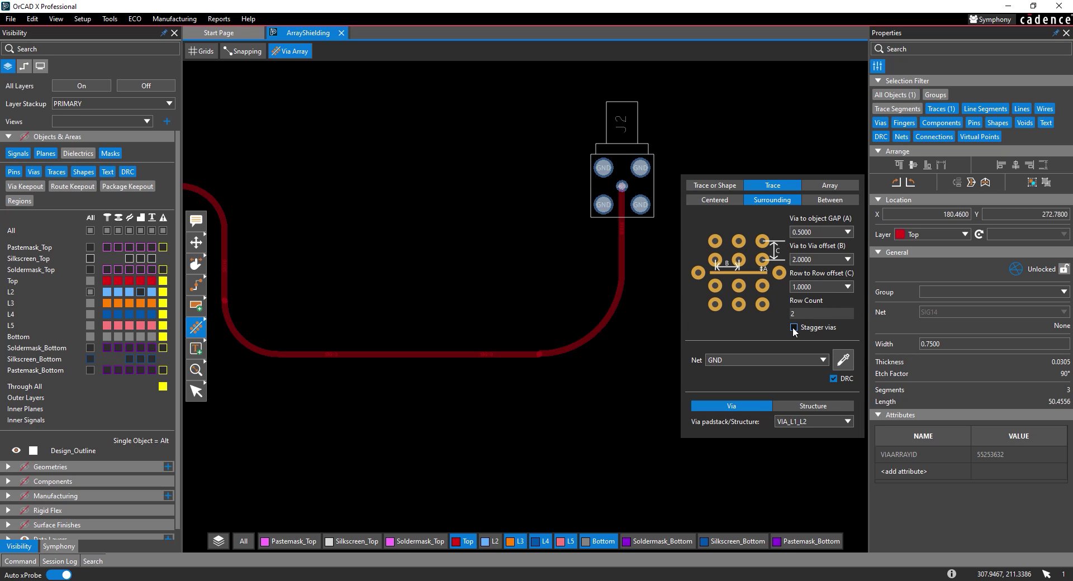
left_click(794, 328)
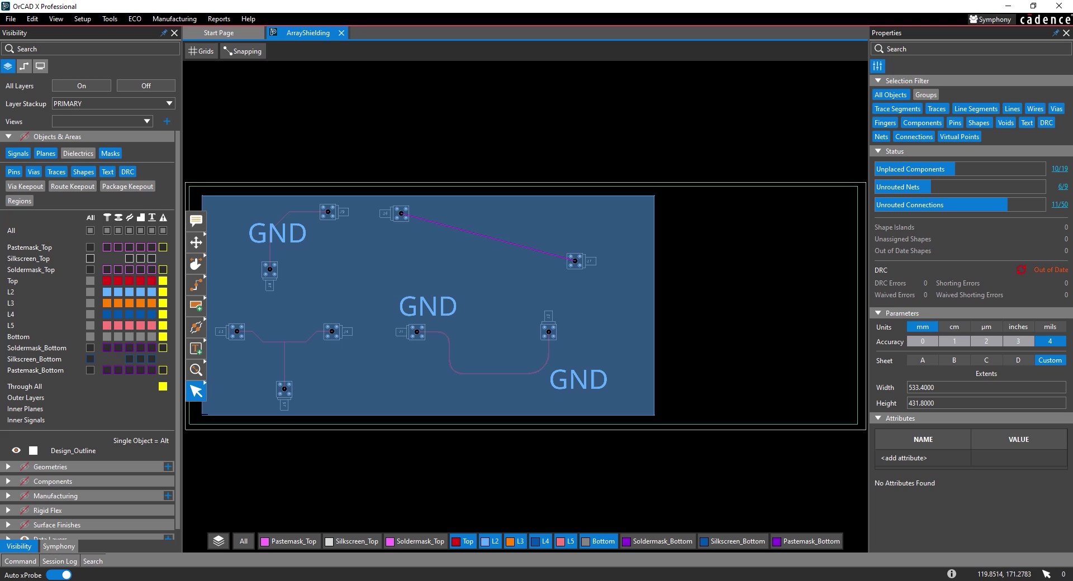
Step: Start a via array, take its GND net from the ground plane, and hide the shapes on layer L2
left_click(197, 329)
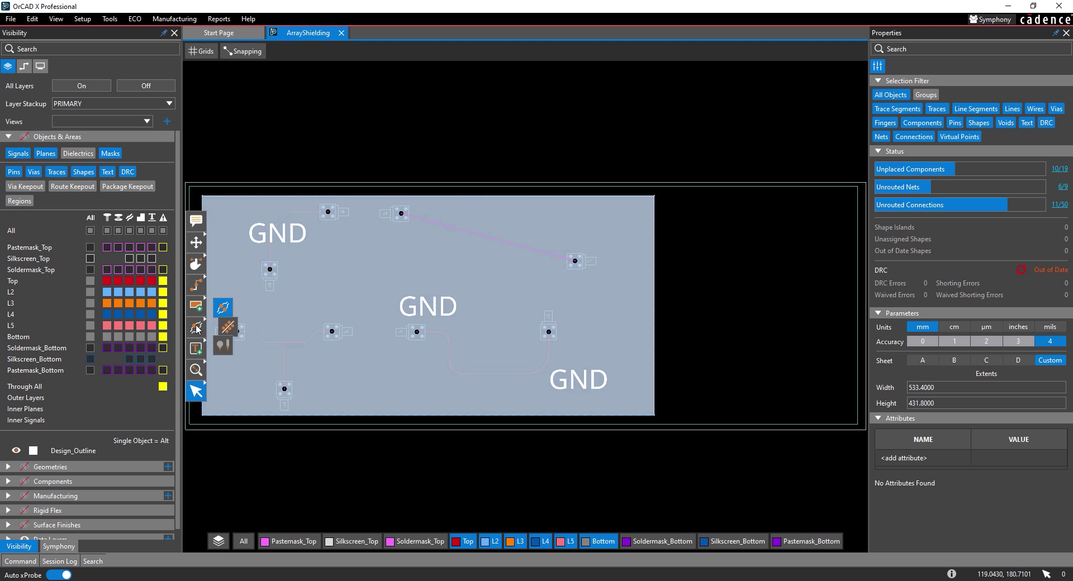
left_click(229, 331)
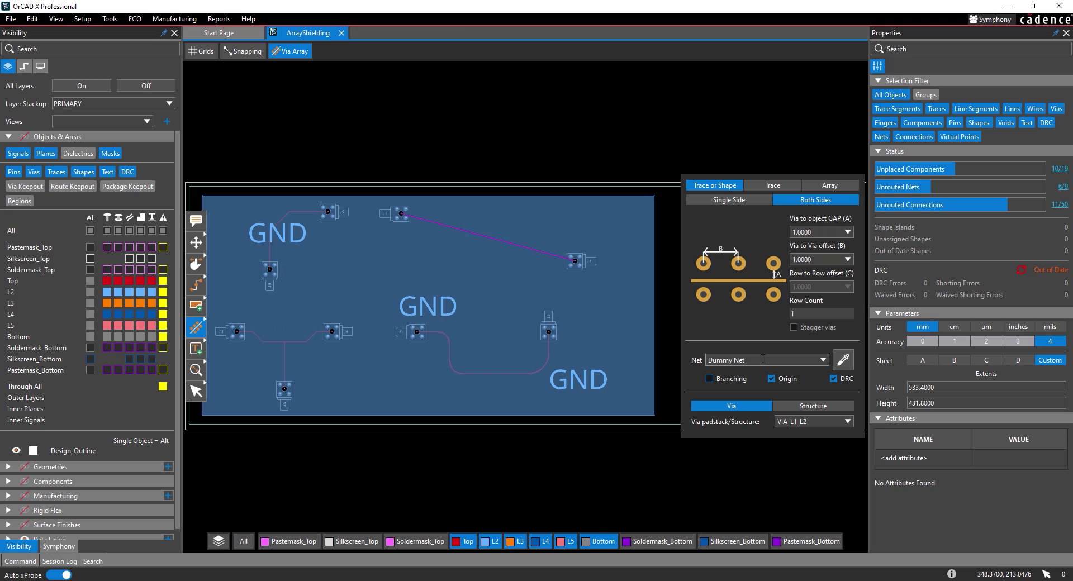
left_click(842, 366)
left_click(631, 323)
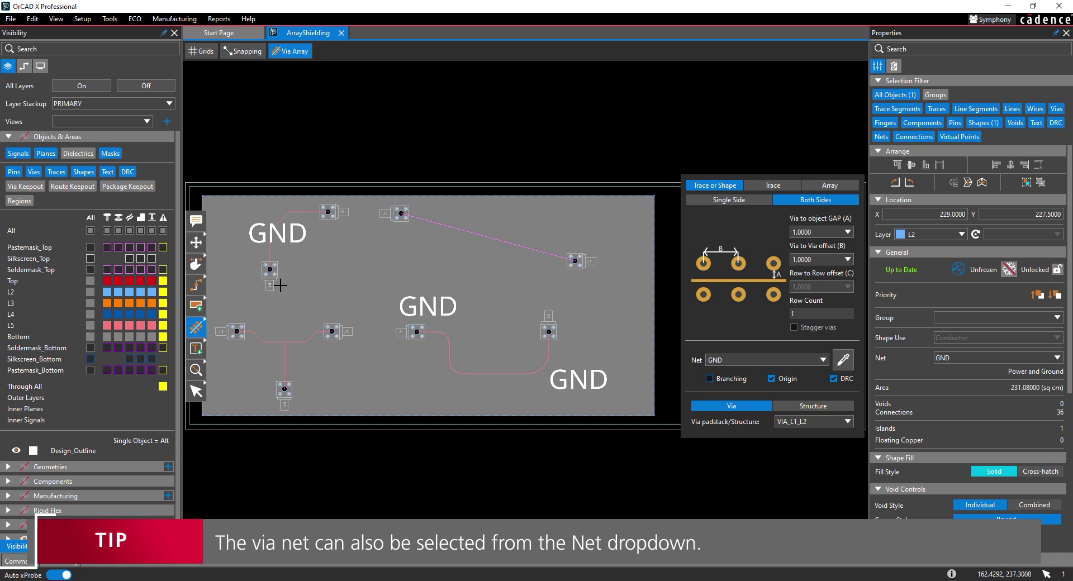
left_click(140, 292)
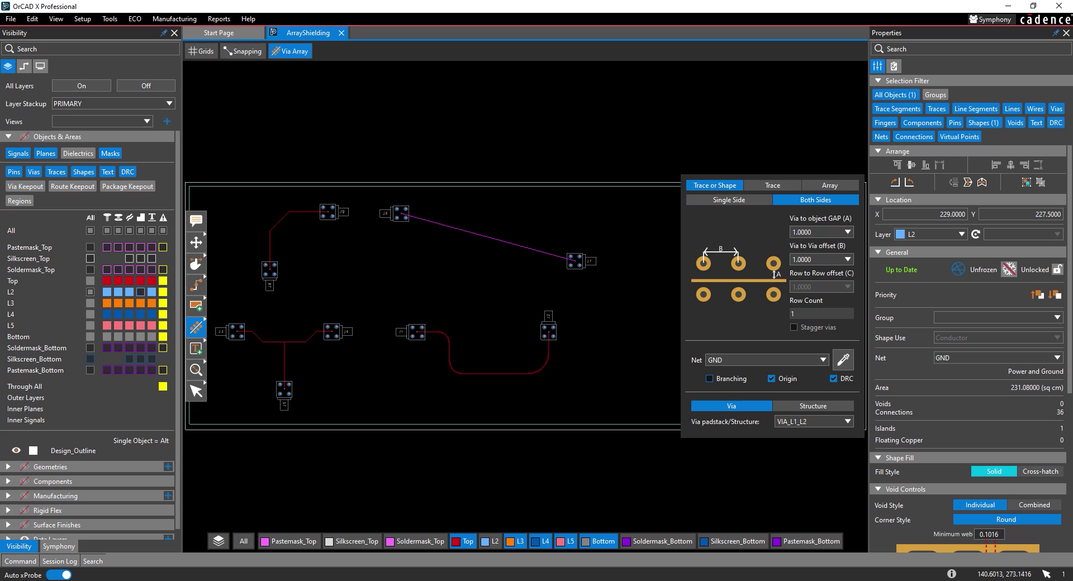
Step: Set the both-sides via array's via-to-object gap to 0.5 and via-to-via offset to 2
scroll(266, 220, "up", 5)
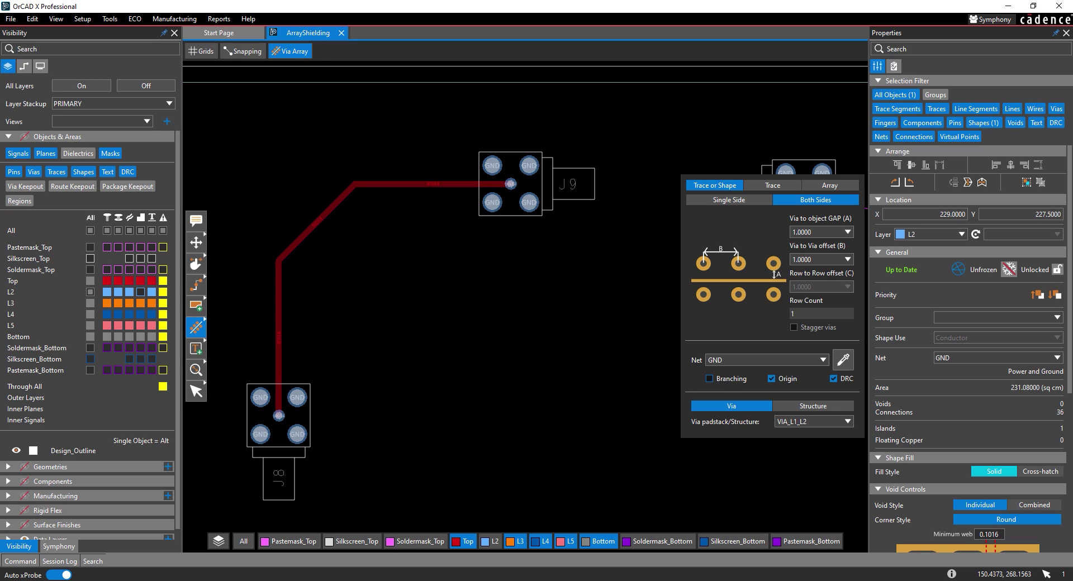
double_click(809, 233)
type("0.5")
key("Tab")
type("2")
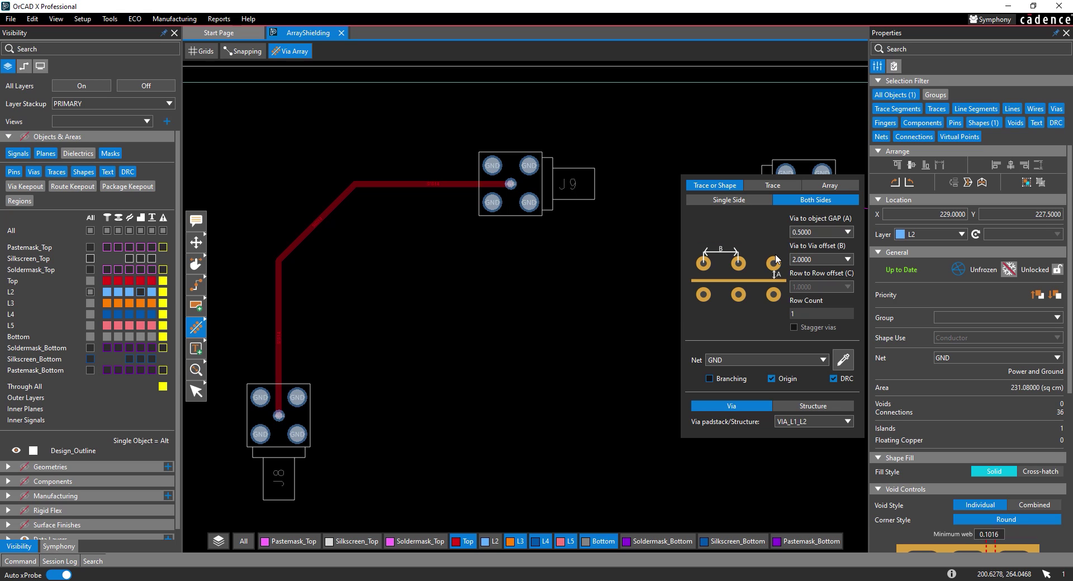
Step: Exclude trace segments from selection and place the GND via array along both sides of the trace between J8 and J9
left_click(890, 108)
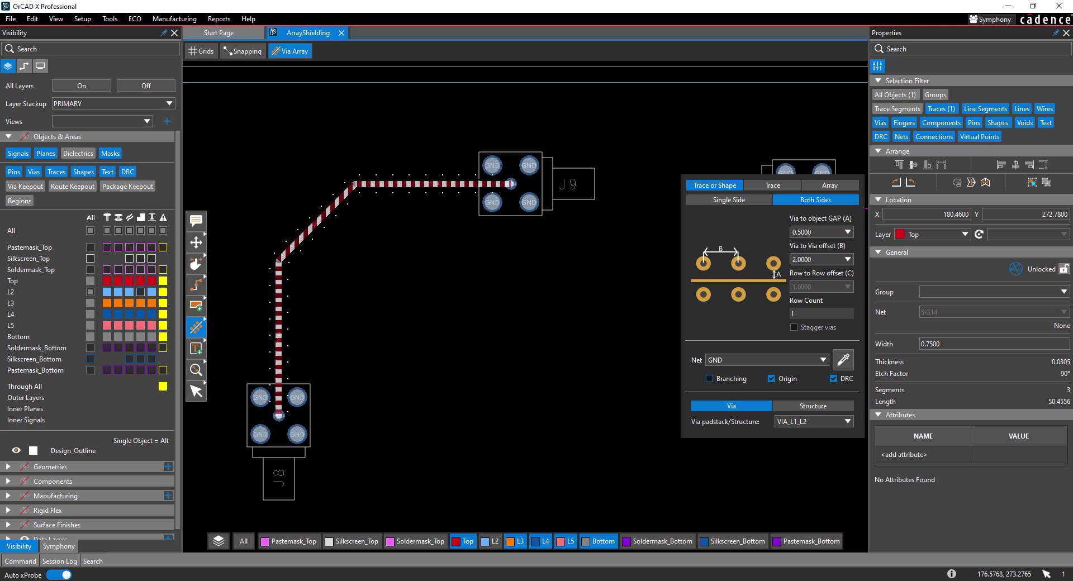
left_click(489, 184)
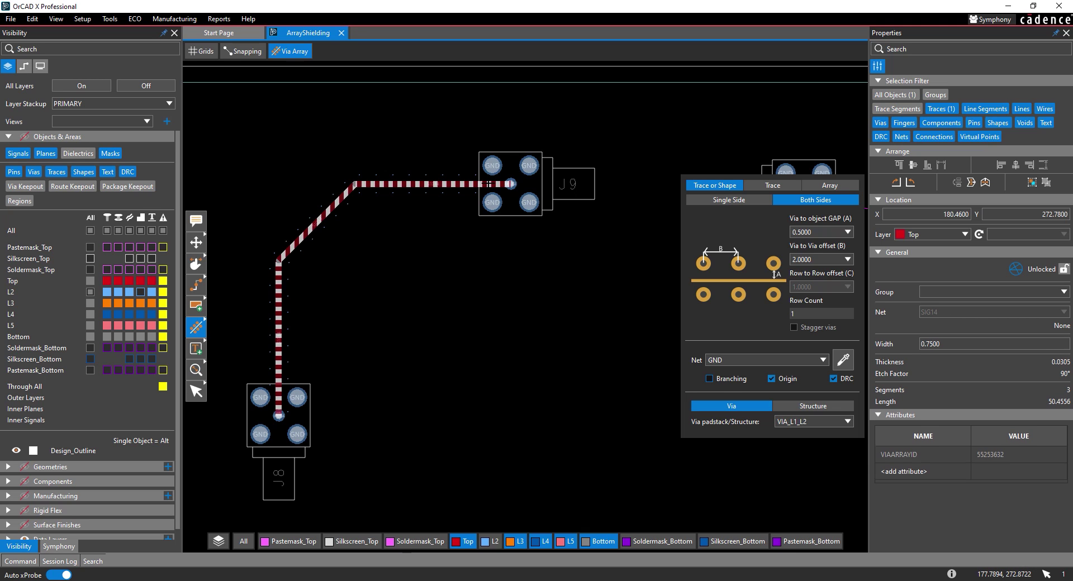
scroll(436, 168, "up", 5)
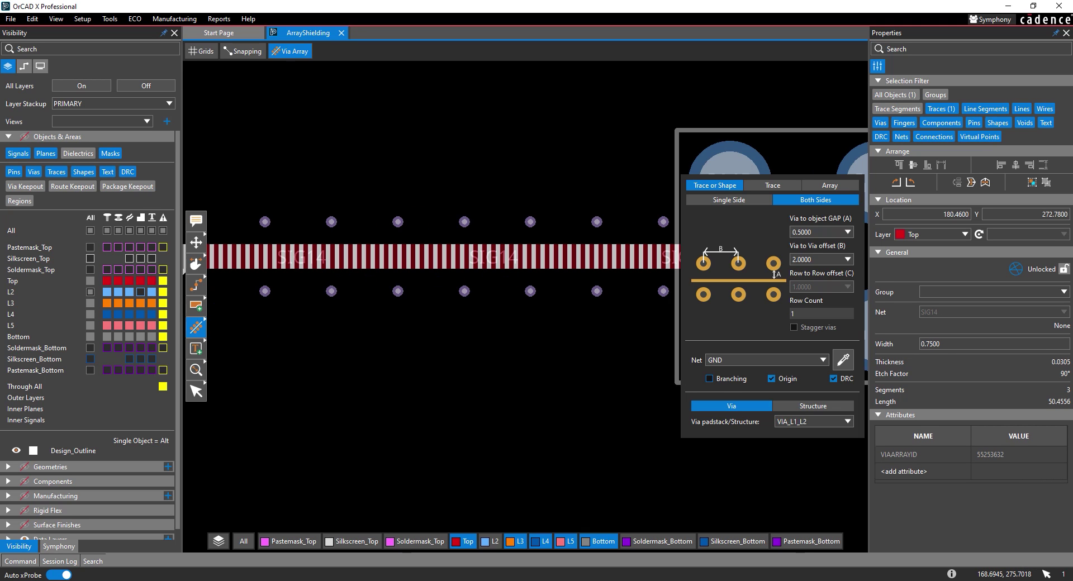
scroll(435, 168, "down", 5)
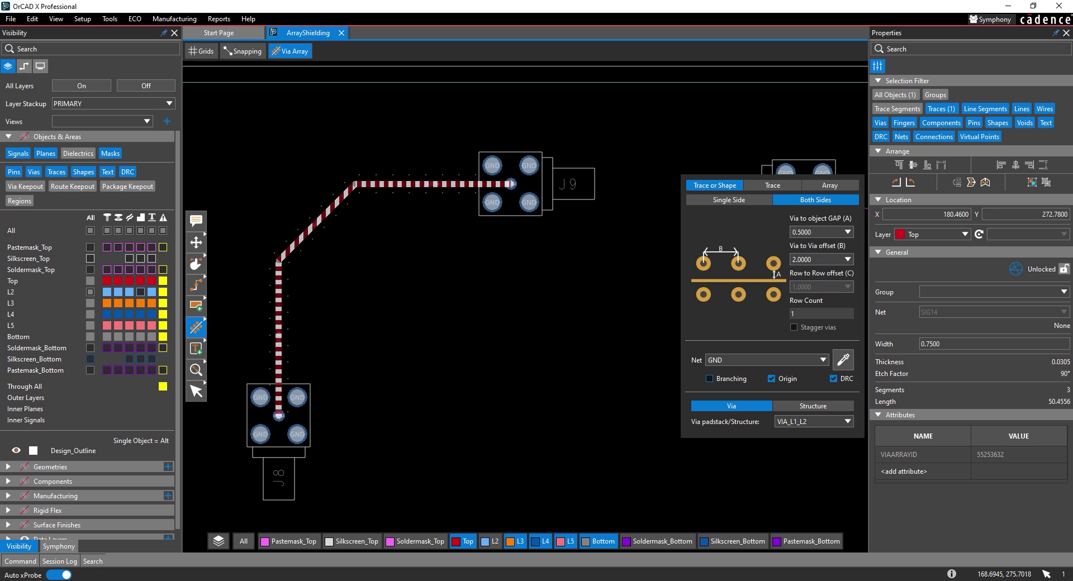
Step: Place a Surrounding via array with a row count of 2 and staggered vias around the curved trace ending at J2
mouse_move(520, 441)
middle_mouse_down()
mouse_move(480, 330)
mouse_move(246, 95)
middle_mouse_up()
mouse_move(536, 222)
middle_mouse_down()
mouse_move(352, 154)
mouse_move(215, 166)
mouse_move(228, 167)
middle_mouse_up()
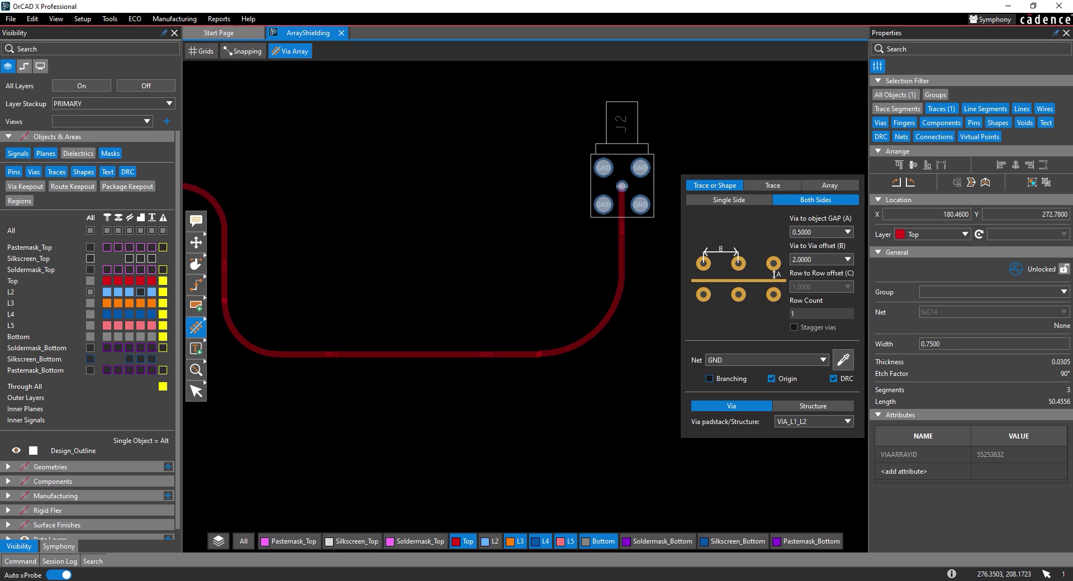
left_click(797, 186)
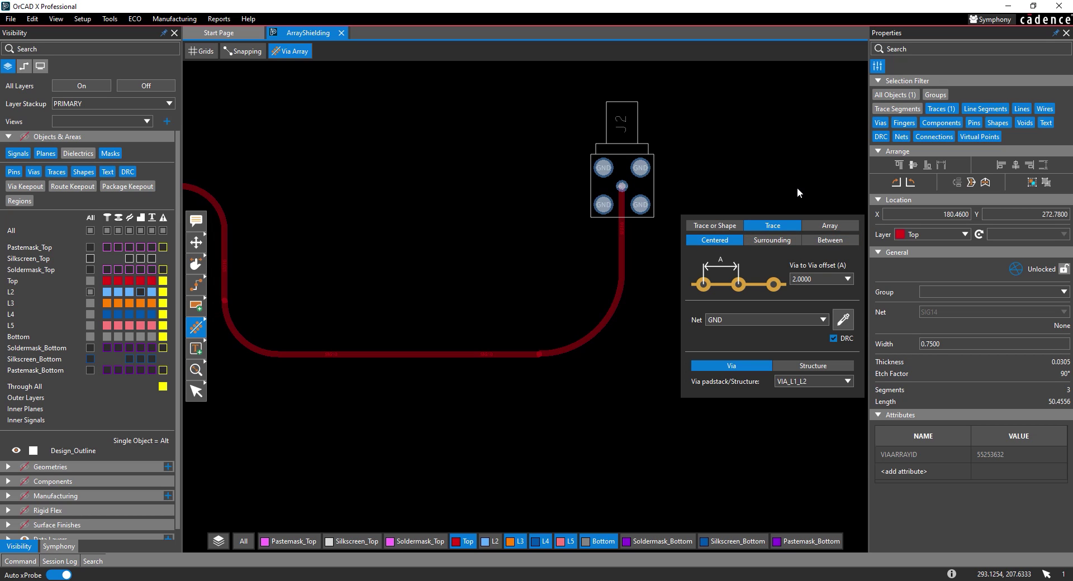
left_click(780, 242)
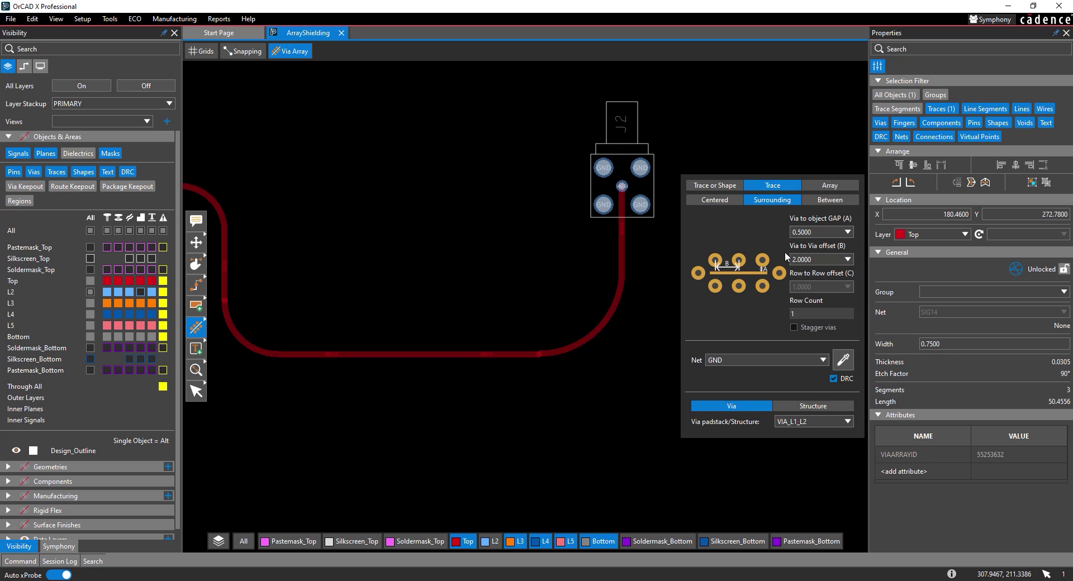
double_click(820, 314)
type("2")
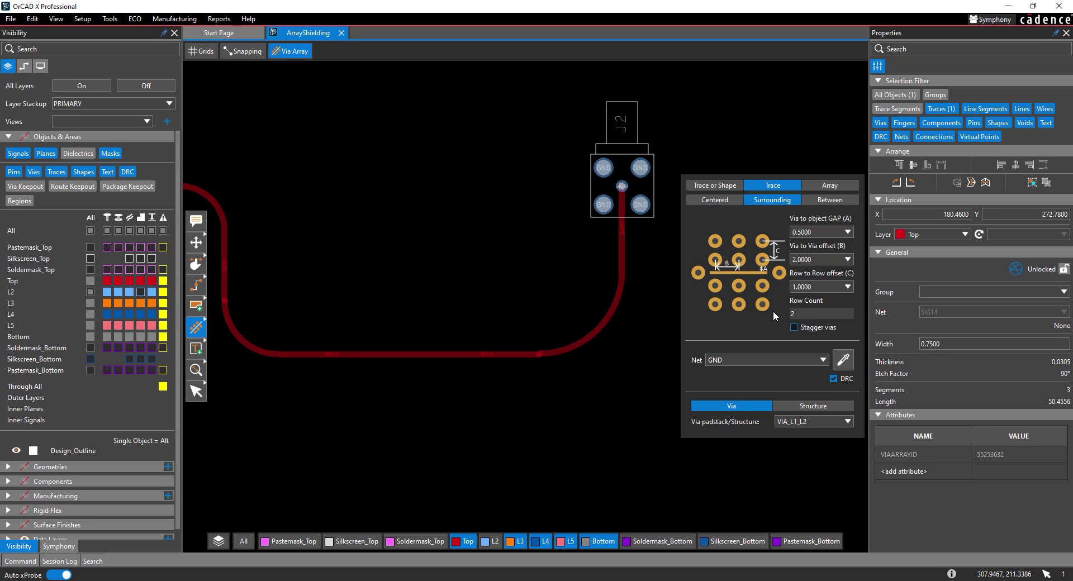
left_click(794, 328)
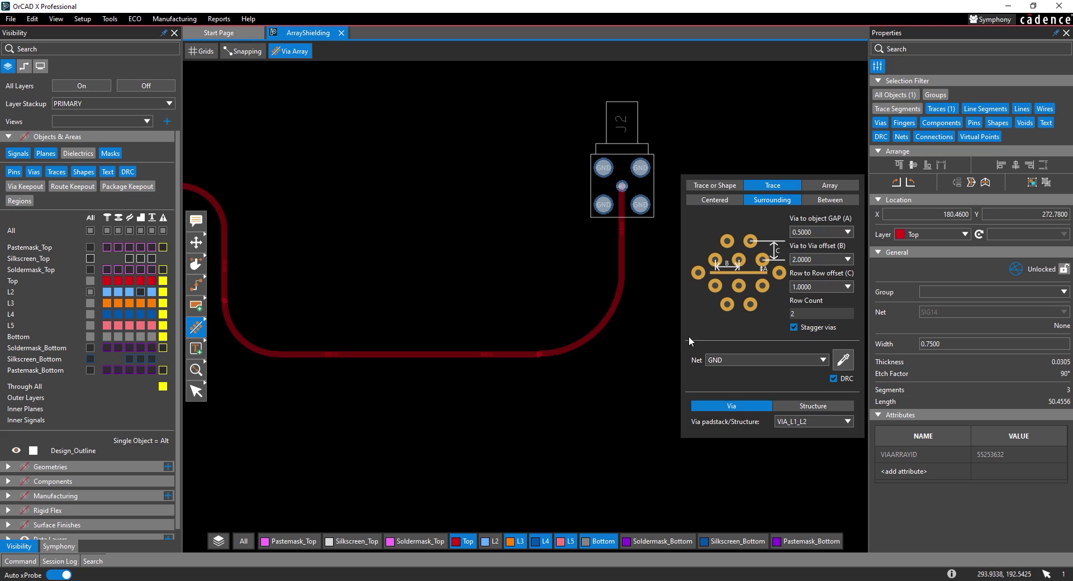
left_click(621, 203)
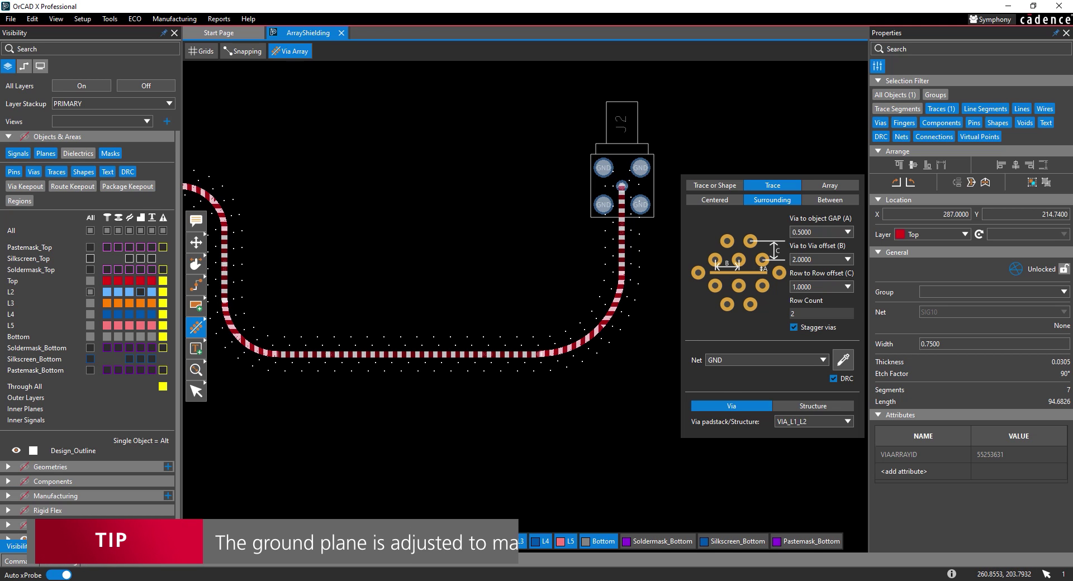
left_click(622, 196)
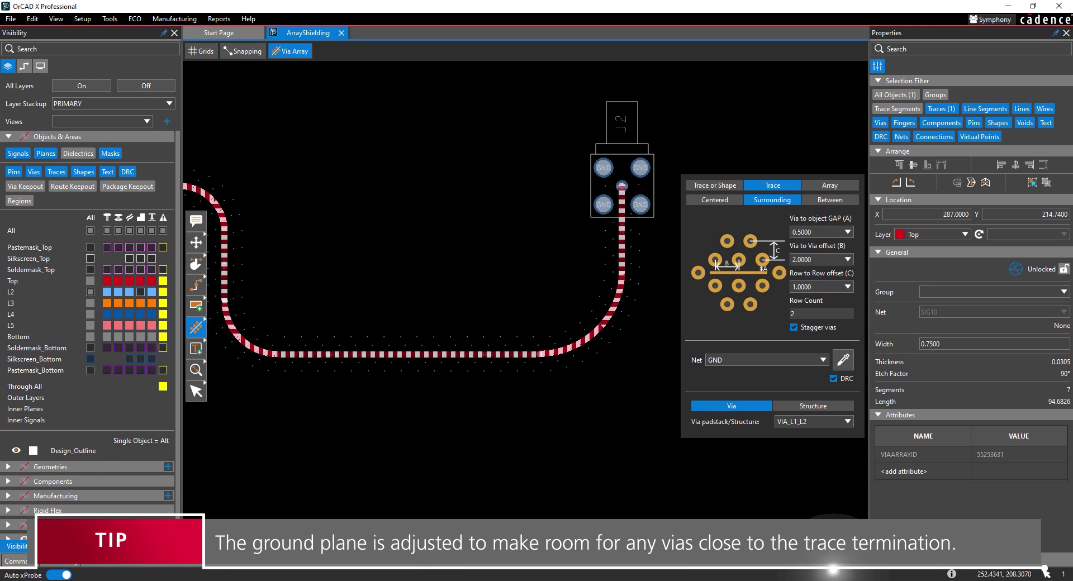
Step: Switch the via array to Window placement for the J3, J4 and J5 area, and exclude shapes and nets from selection
left_click(820, 182)
left_click(801, 222)
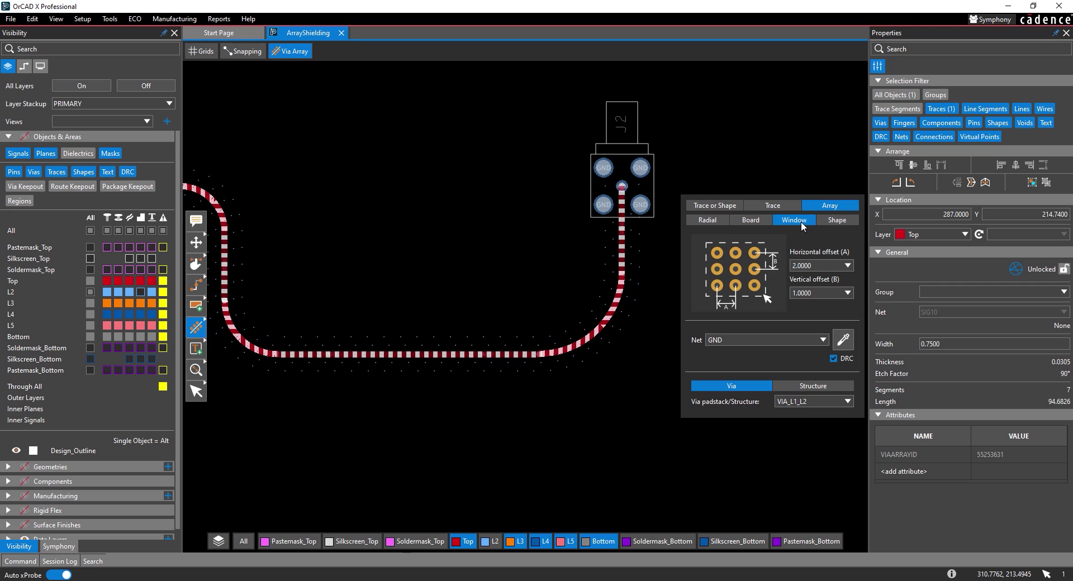
middle_click_drag(325, 250, 656, 271)
middle_click_drag(209, 323, 624, 303)
middle_click_drag(371, 314, 402, 276)
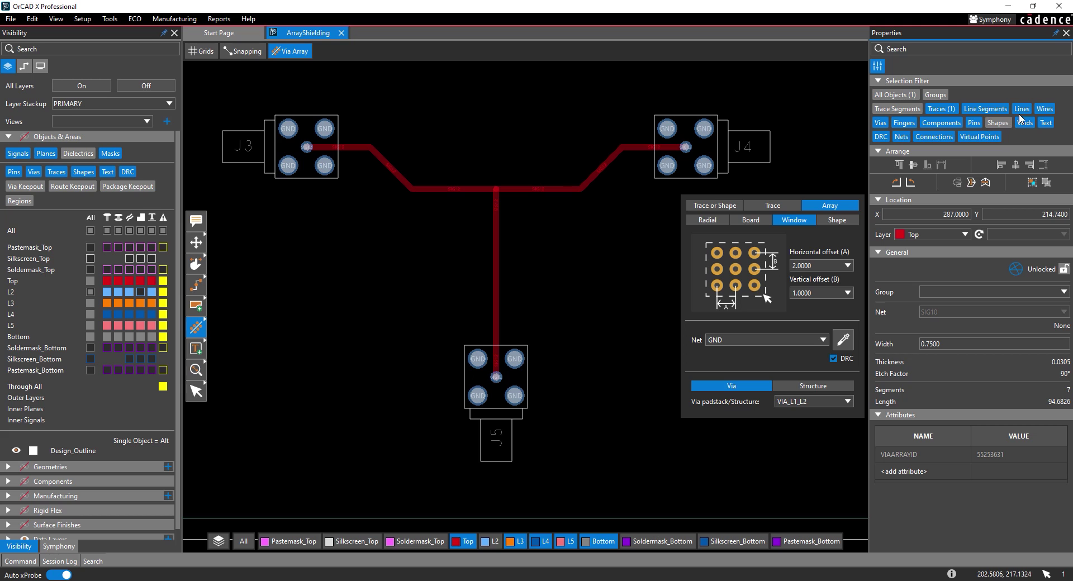
left_click(902, 137)
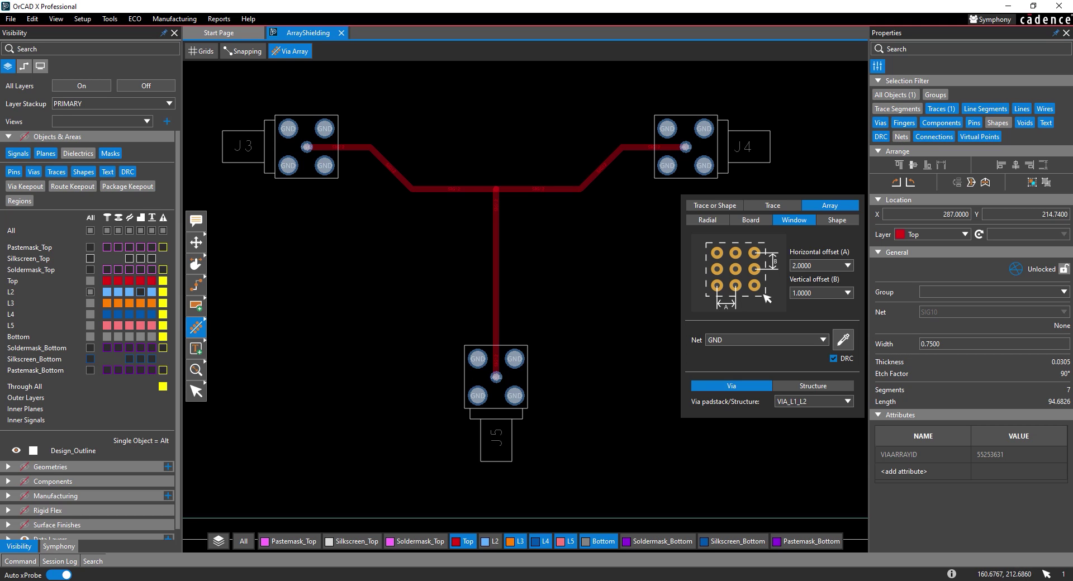
Step: Fill a window enclosing J3, J4, J5 and their connecting traces with the GND via array, and end the command
left_click_drag(744, 451, 793, 485)
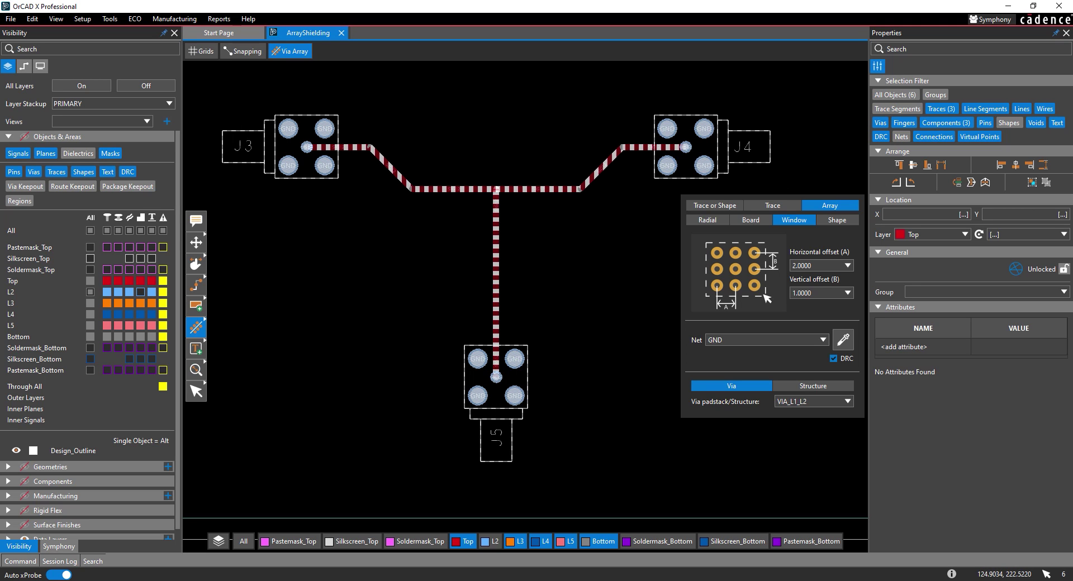
left_click(642, 448)
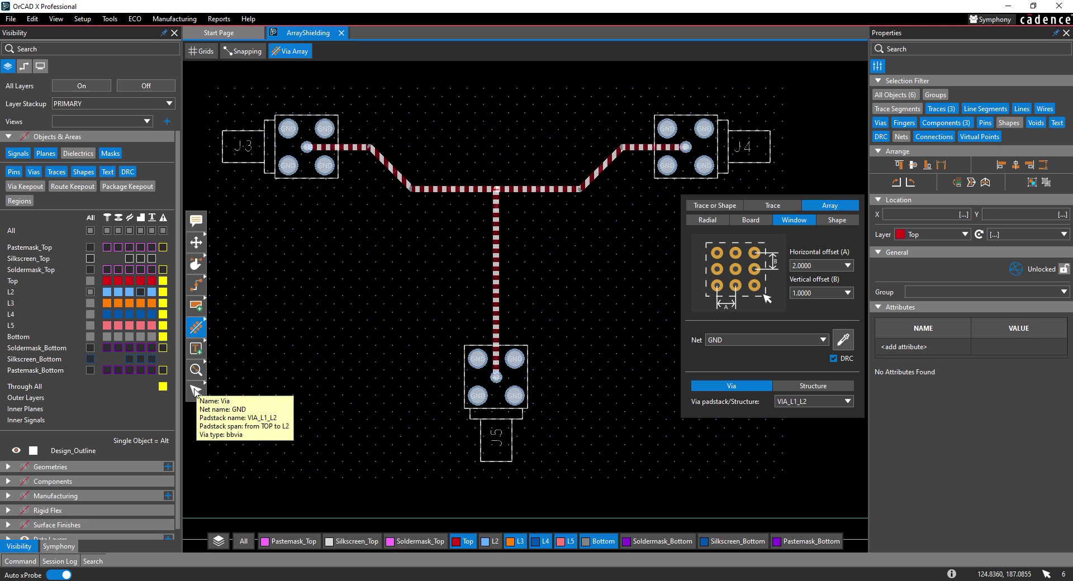
left_click(195, 391)
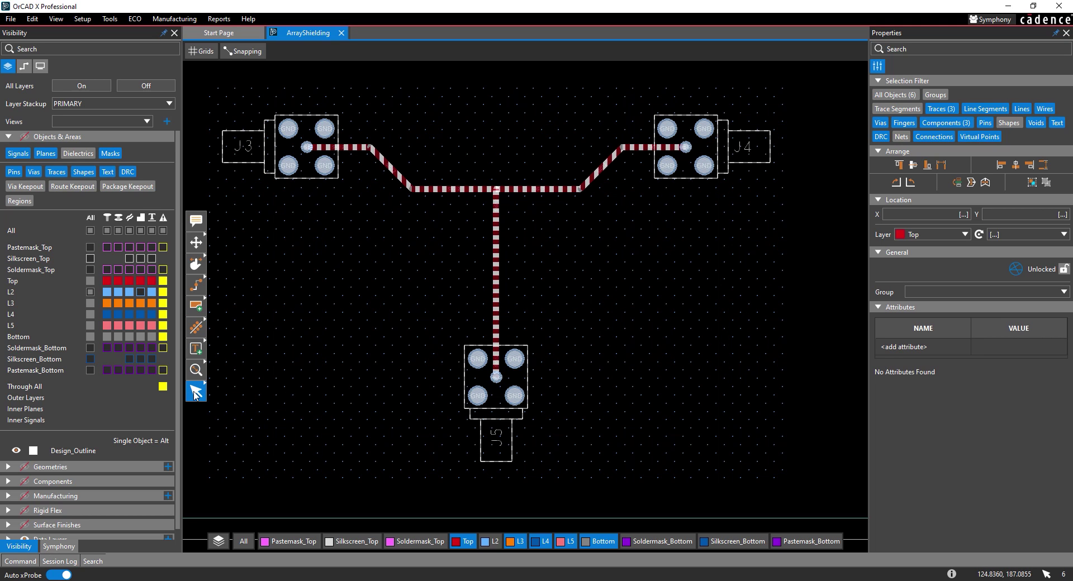